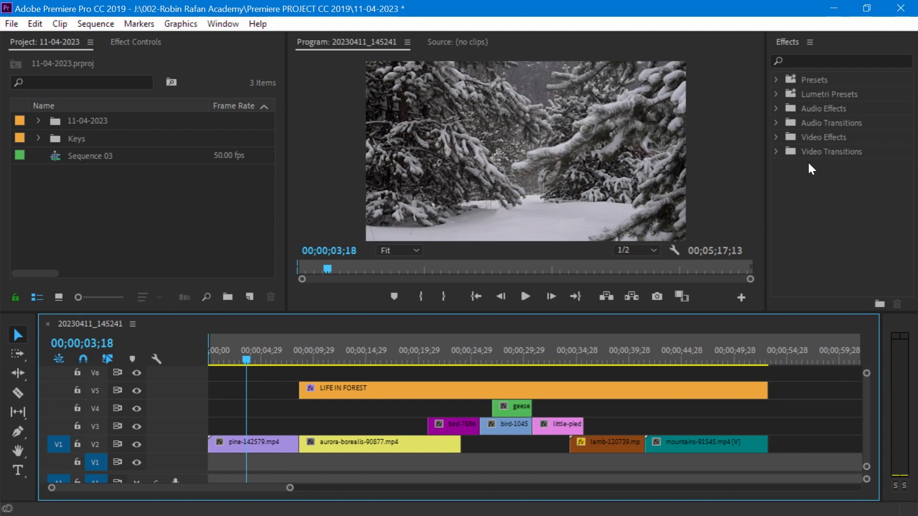
# Examine the Dissolve category of the Video Transitions in the Effects list, including Cross Dissolve and Dip to Black
pyautogui.click(221, 27)
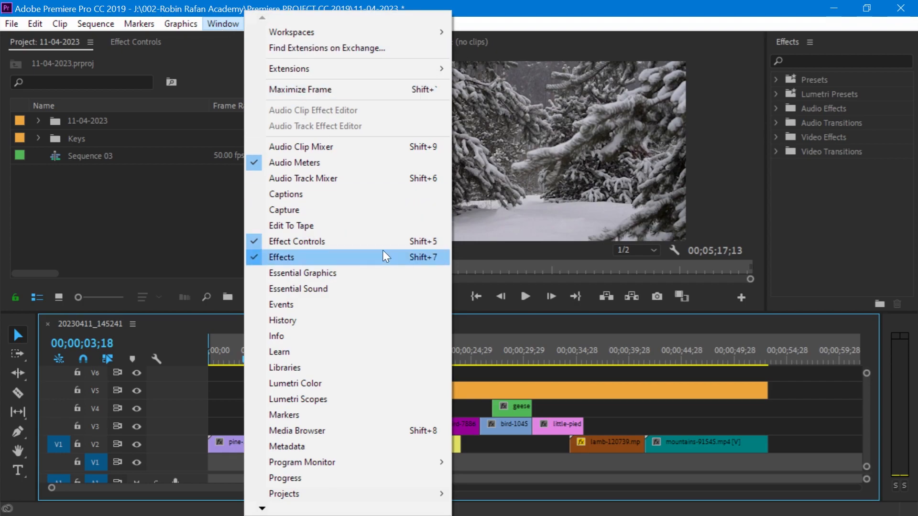
pyautogui.click(555, 25)
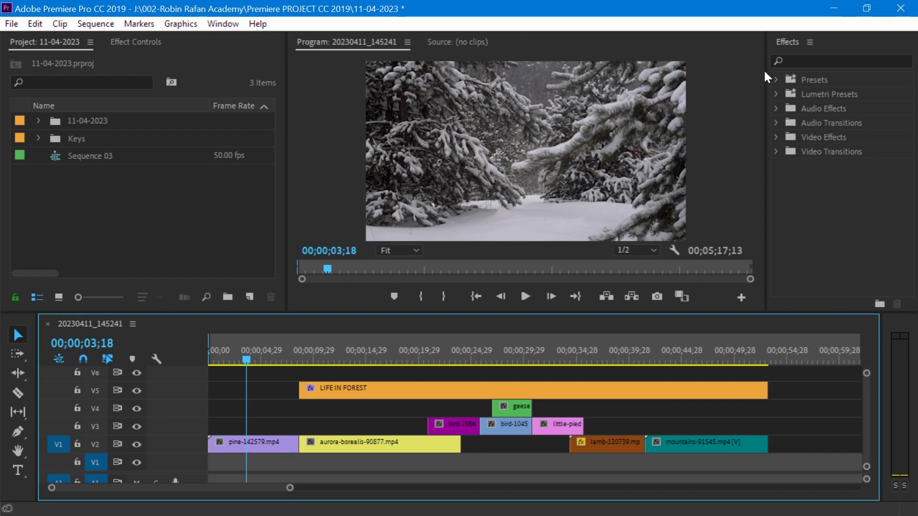
pyautogui.click(858, 153)
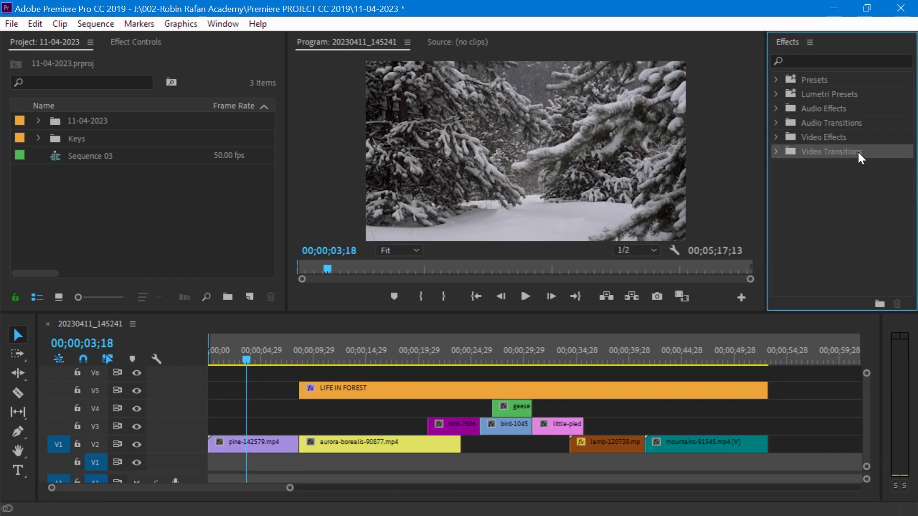
pyautogui.click(776, 152)
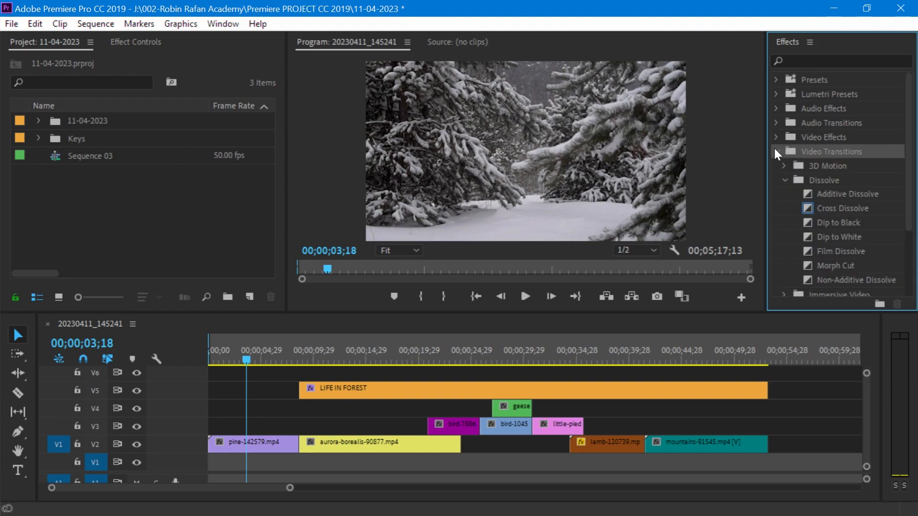
pyautogui.click(786, 177)
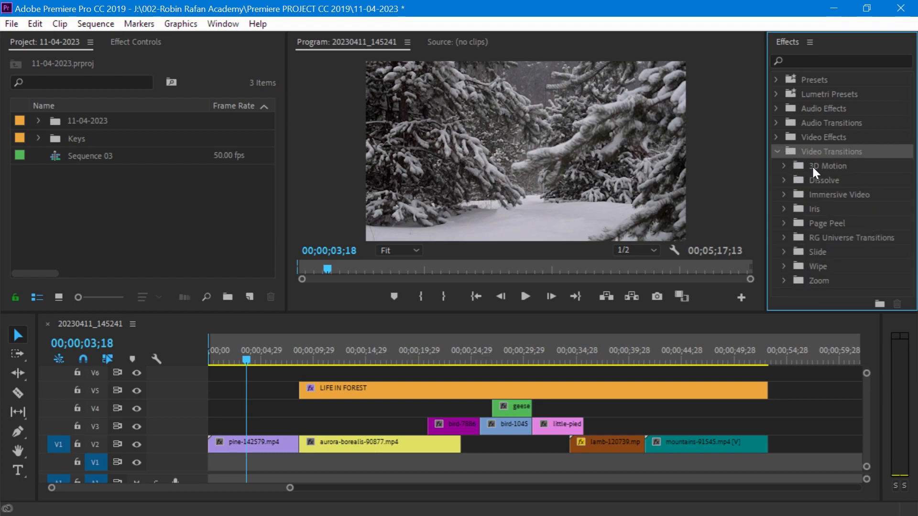
pyautogui.click(784, 180)
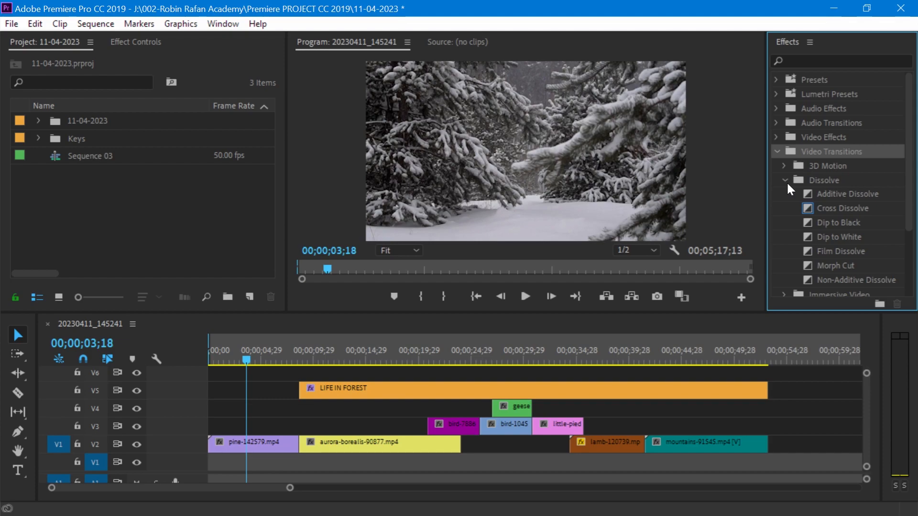
pyautogui.click(844, 209)
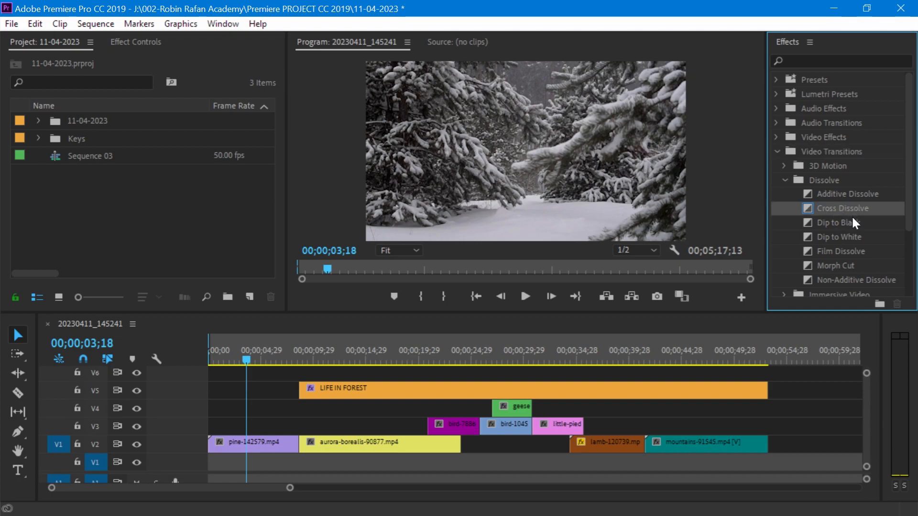
pyautogui.click(853, 222)
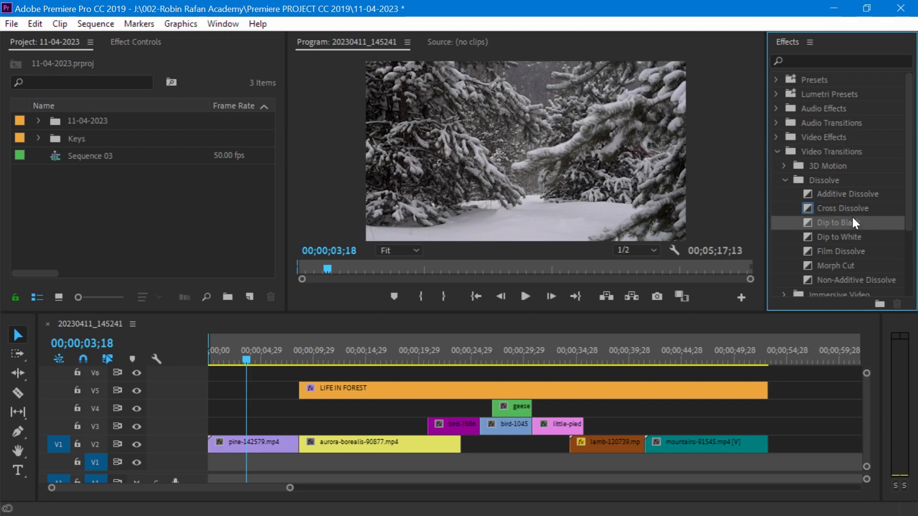
pyautogui.scroll(-3, 839, 207)
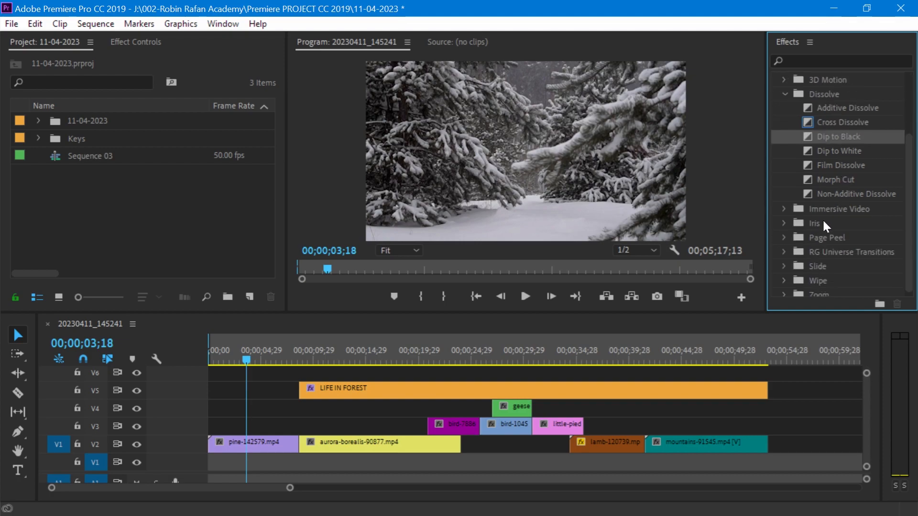
# Look through the other video transition categories, including the transitions inside Immersive Video, Slide, Wipe and Zoom
pyautogui.click(824, 223)
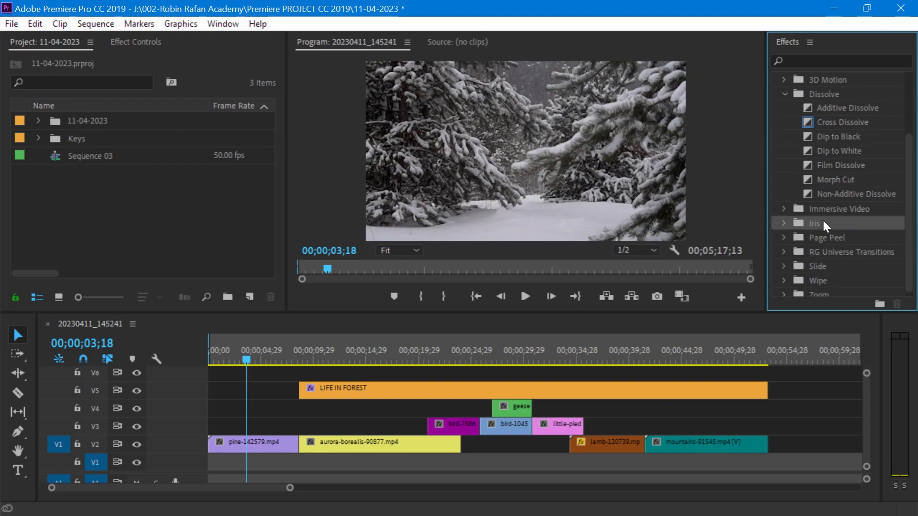
pyautogui.scroll(-1, 846, 205)
pyautogui.click(831, 232)
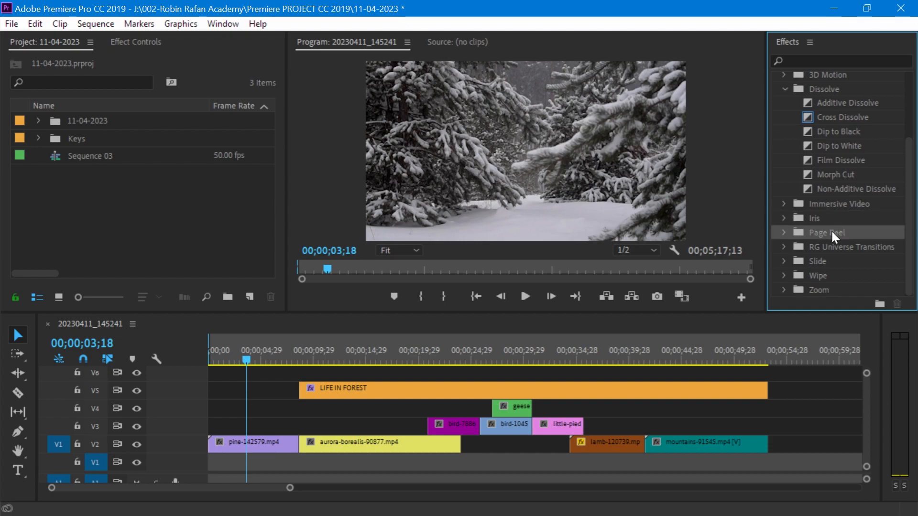
pyautogui.click(825, 258)
pyautogui.click(829, 288)
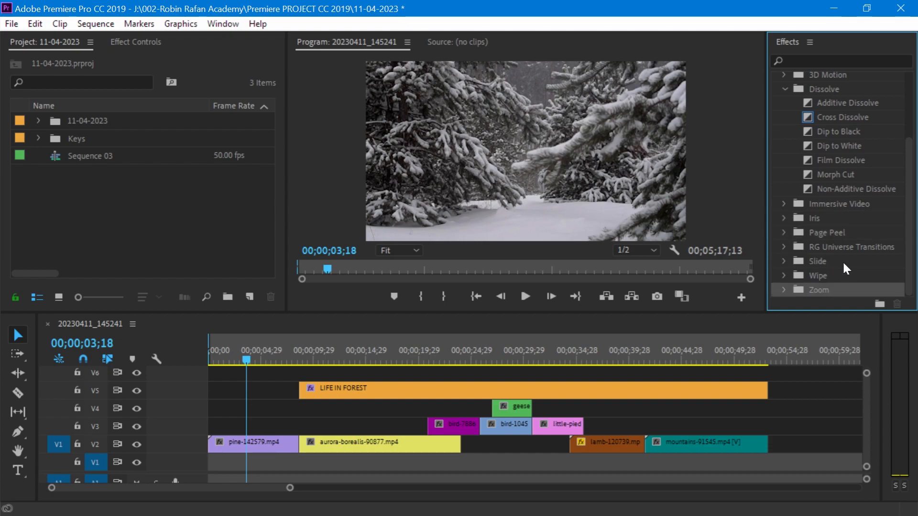
pyautogui.scroll(1, 843, 260)
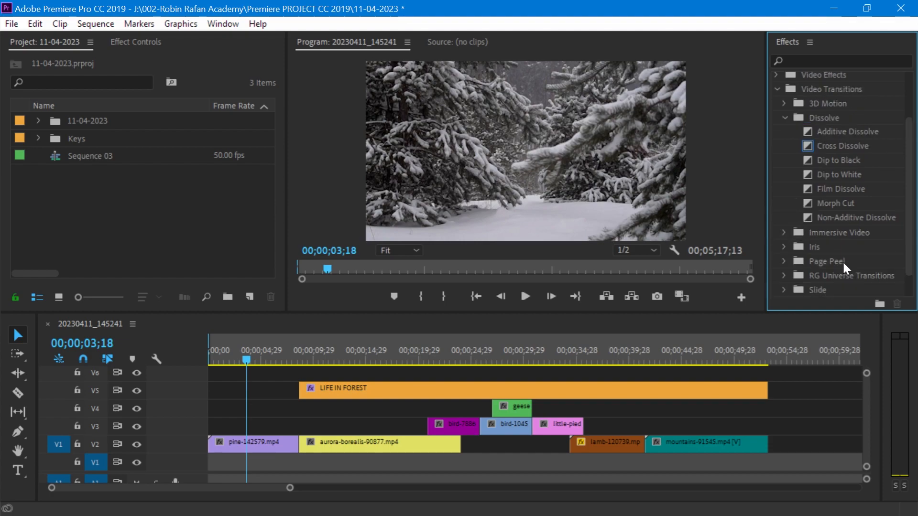
pyautogui.click(784, 233)
pyautogui.scroll(-3, 838, 217)
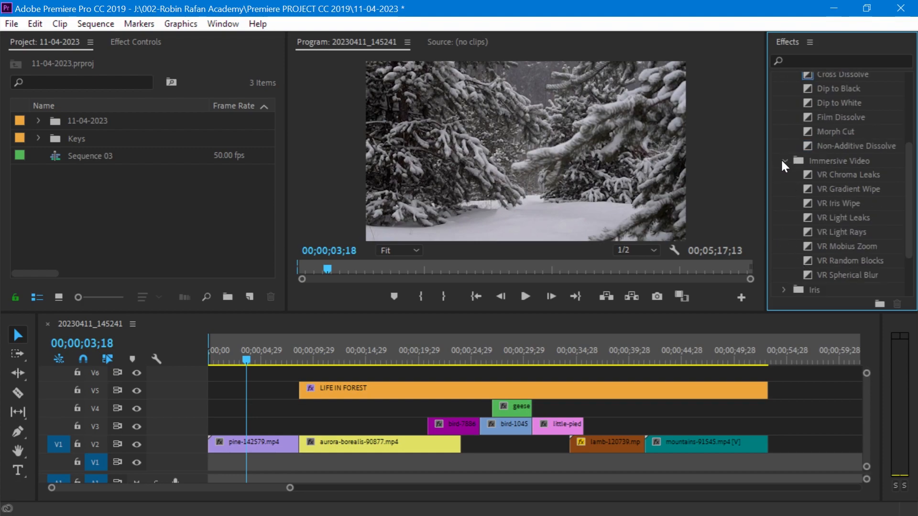
pyautogui.click(782, 162)
pyautogui.click(787, 217)
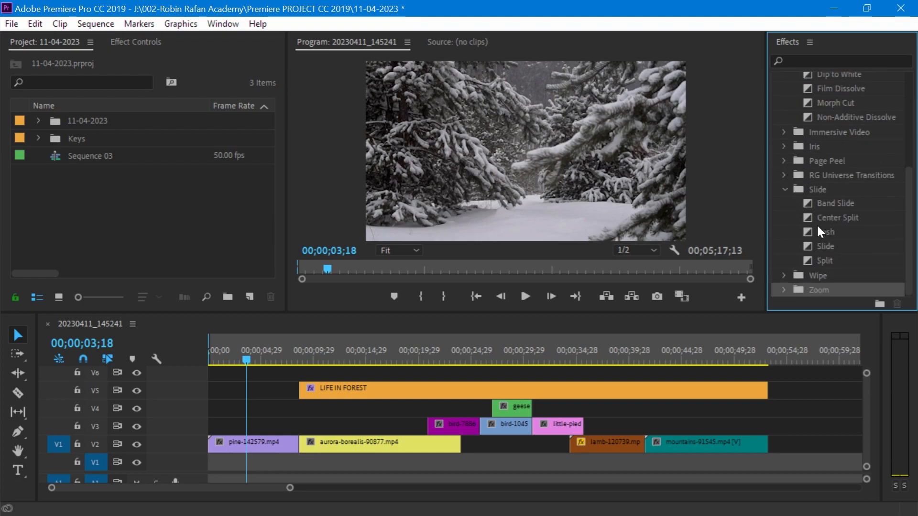
pyautogui.scroll(1, 817, 227)
pyautogui.click(784, 218)
pyautogui.click(785, 289)
pyautogui.scroll(-1, 804, 272)
pyautogui.click(785, 275)
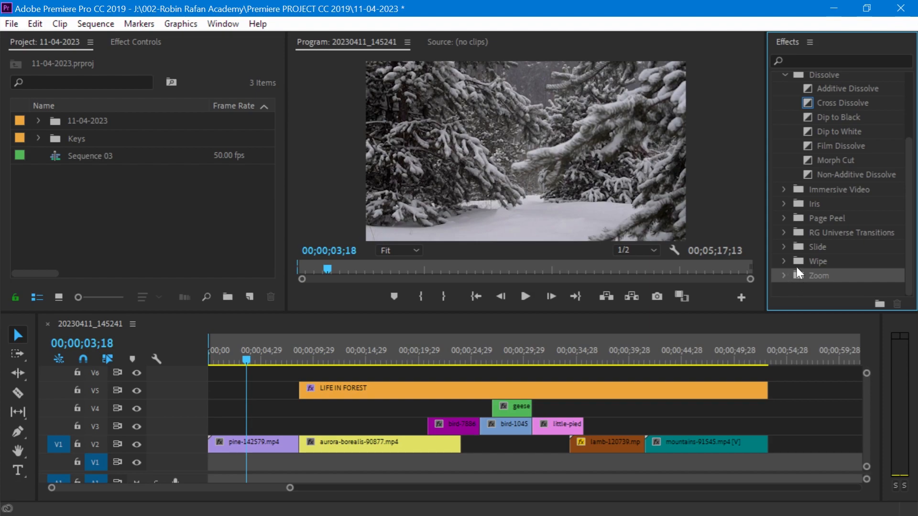
pyautogui.scroll(4, 837, 234)
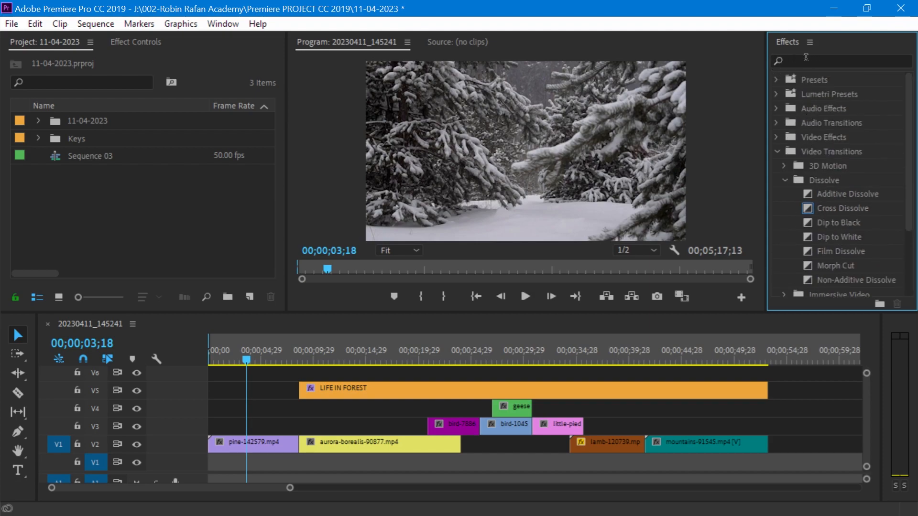
# Search the effects for "cross", look over the matching transitions, and clear the search
pyautogui.click(779, 66)
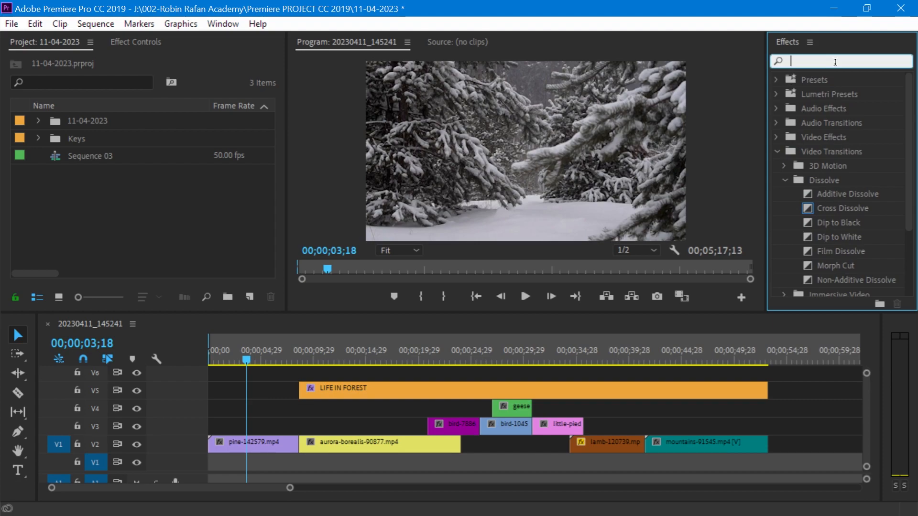
pyautogui.write('cross')
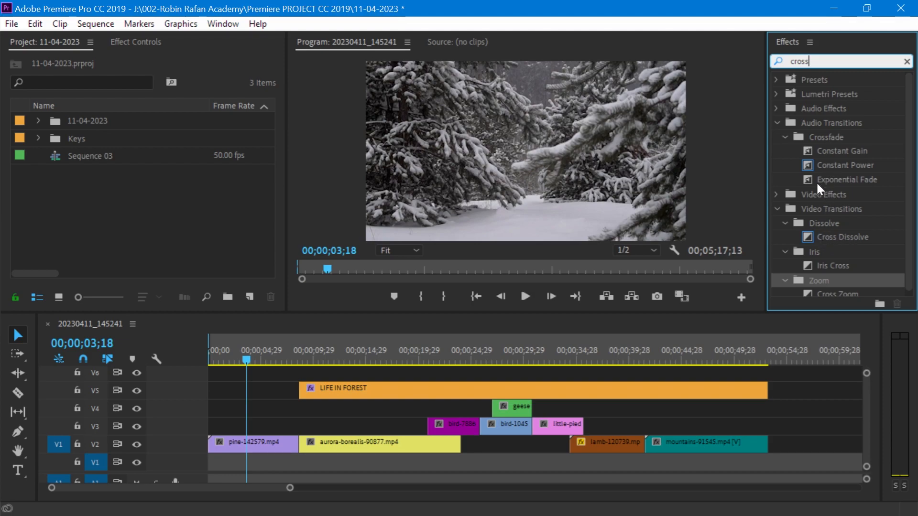
pyautogui.scroll(-1, 843, 190)
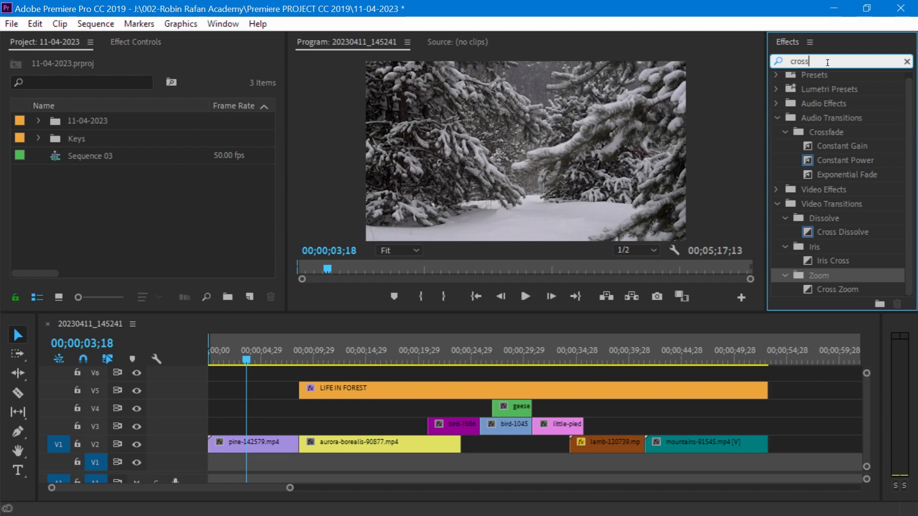
pyautogui.press('BackSpace')
pyautogui.press('BackSpace')
pyautogui.press('BackSpace')
pyautogui.press('BackSpace')
pyautogui.press('BackSpace')
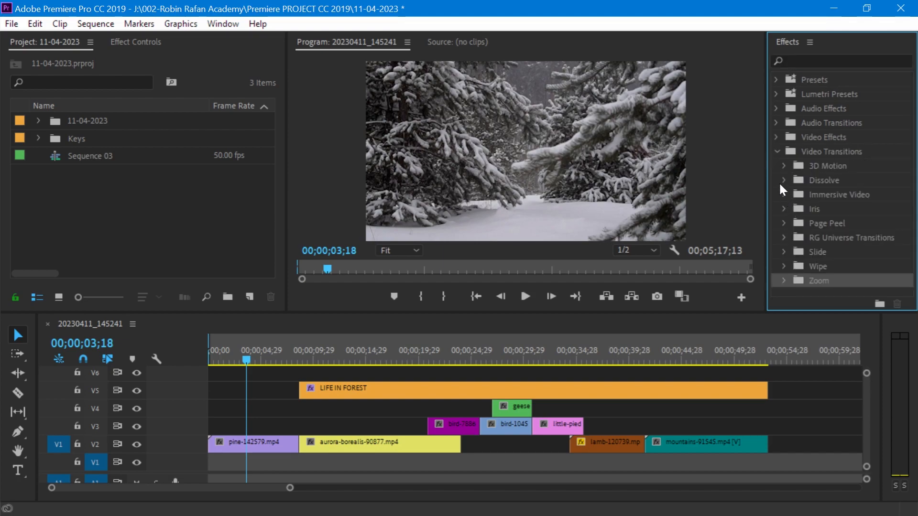
# Apply the Cross Dissolve transition to the cut between pine-142579.mp4 and aurora-borealis-90877.mp4 on track V2
pyautogui.click(783, 180)
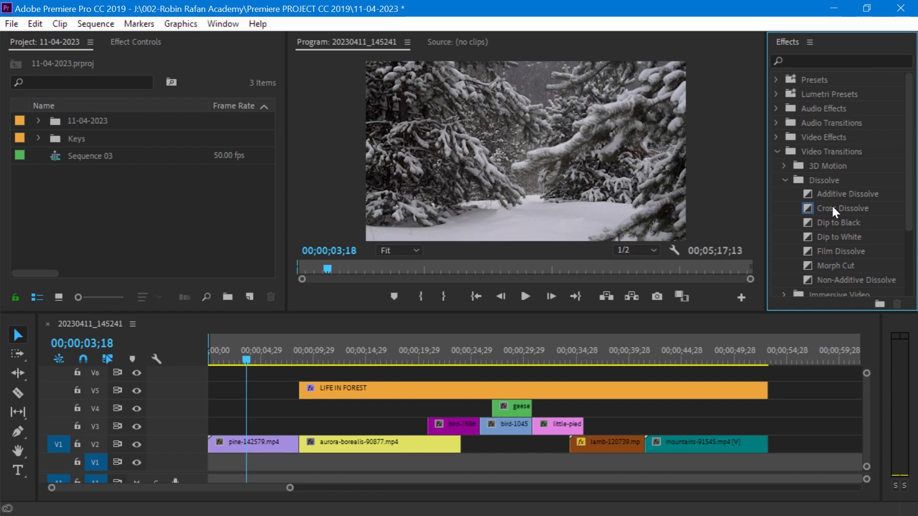
pyautogui.moveTo(835, 208); pyautogui.dragTo(311, 447)
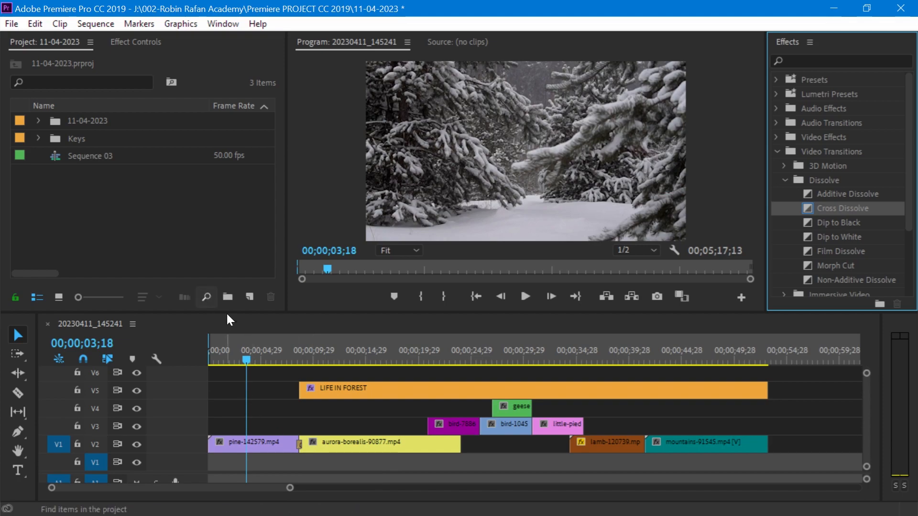
# Place the playhead at 00;00;08;03, just before the cut, and select the Cross Dissolve transition on track V2
pyautogui.moveTo(288, 359); pyautogui.dragTo(293, 360)
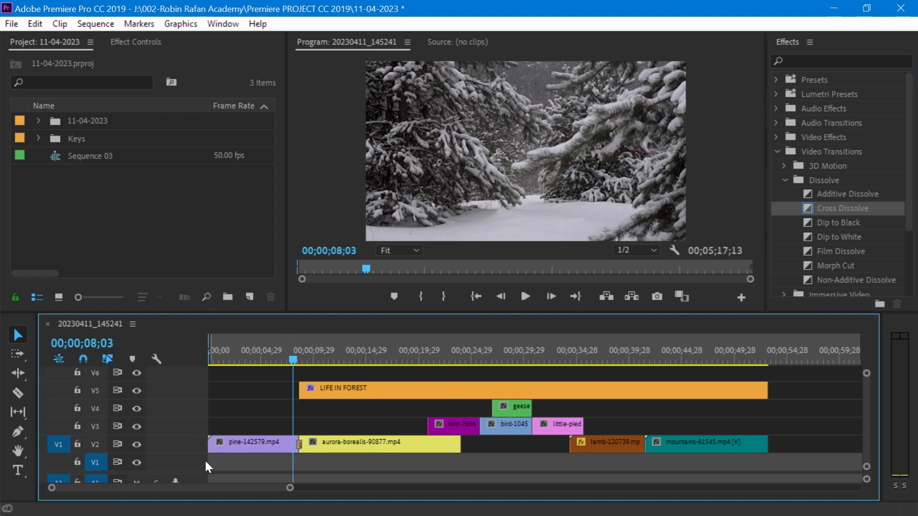
pyautogui.press('=')
pyautogui.press('=')
pyautogui.press('=')
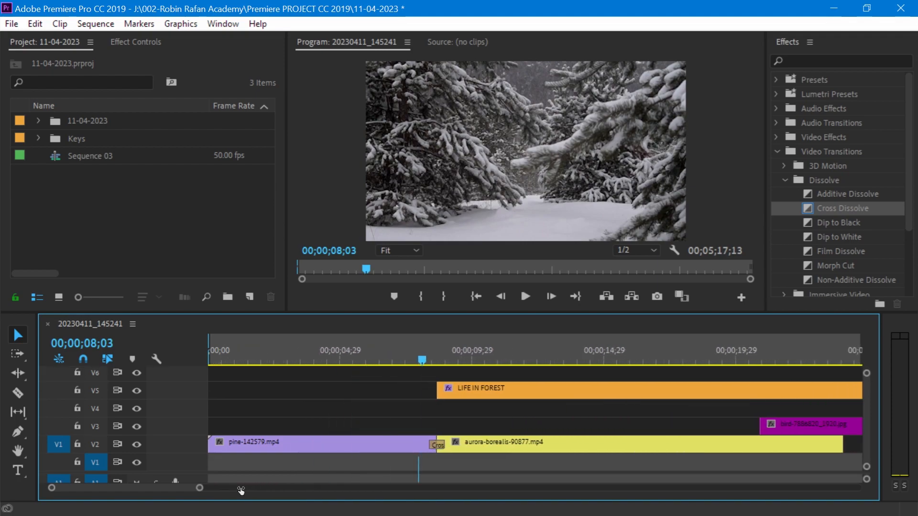
pyautogui.press('=')
pyautogui.press('=')
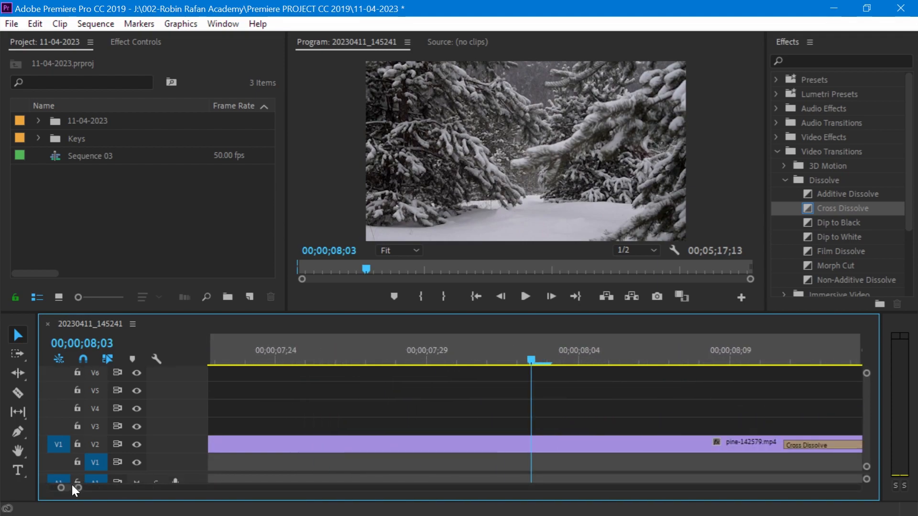
pyautogui.moveTo(71, 484); pyautogui.dragTo(125, 487)
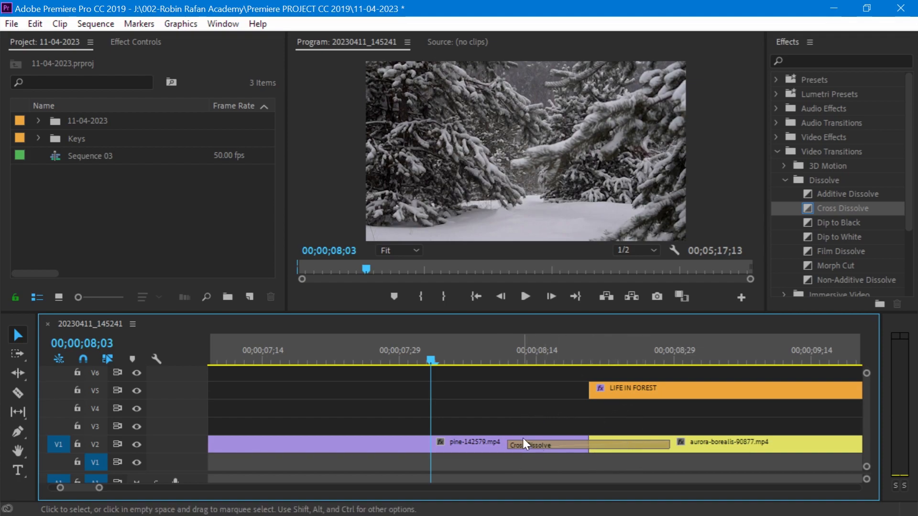
pyautogui.click(566, 443)
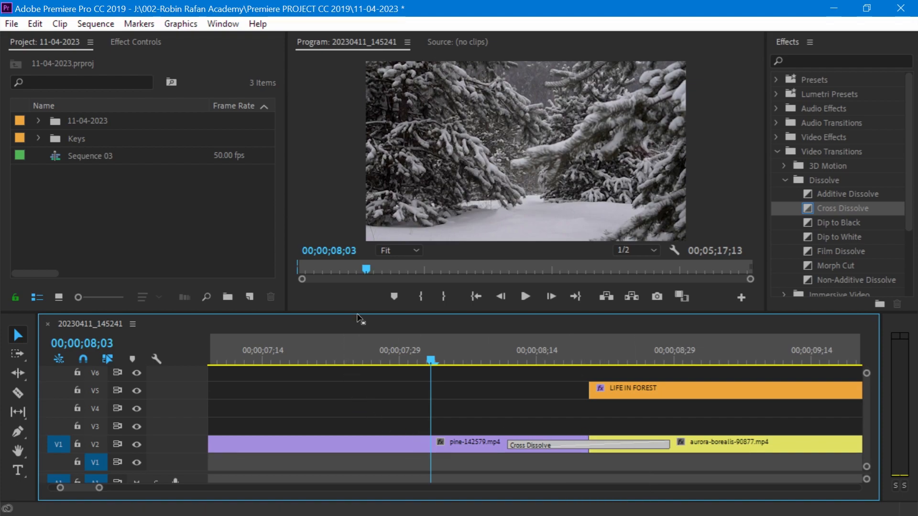
# Play the sequence through the Cross Dissolve to preview it, and return the playhead to 00;00;08;03
pyautogui.click(525, 296)
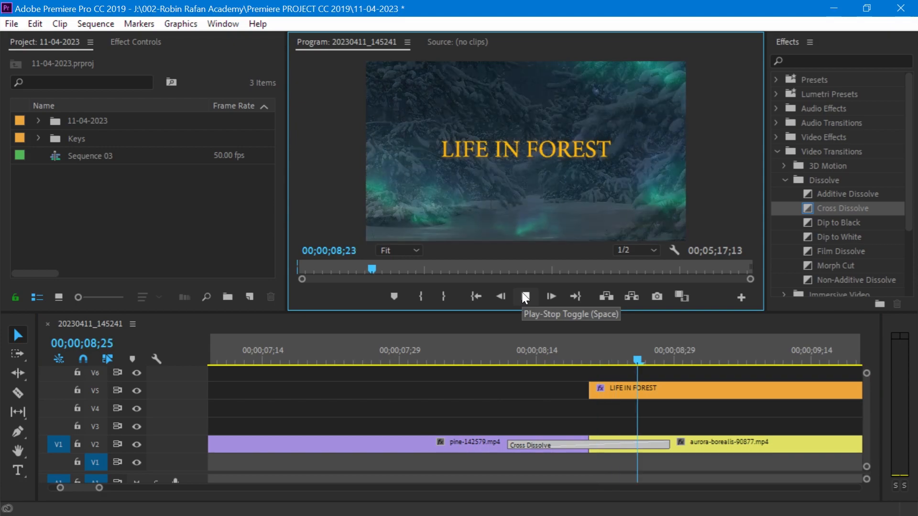
pyautogui.click(525, 297)
pyautogui.moveTo(526, 354)
pyautogui.mouseDown()
pyautogui.moveTo(498, 352)
pyautogui.moveTo(714, 384)
pyautogui.moveTo(516, 363)
pyautogui.moveTo(591, 376)
pyautogui.moveTo(714, 385)
pyautogui.moveTo(534, 357)
pyautogui.mouseUp()
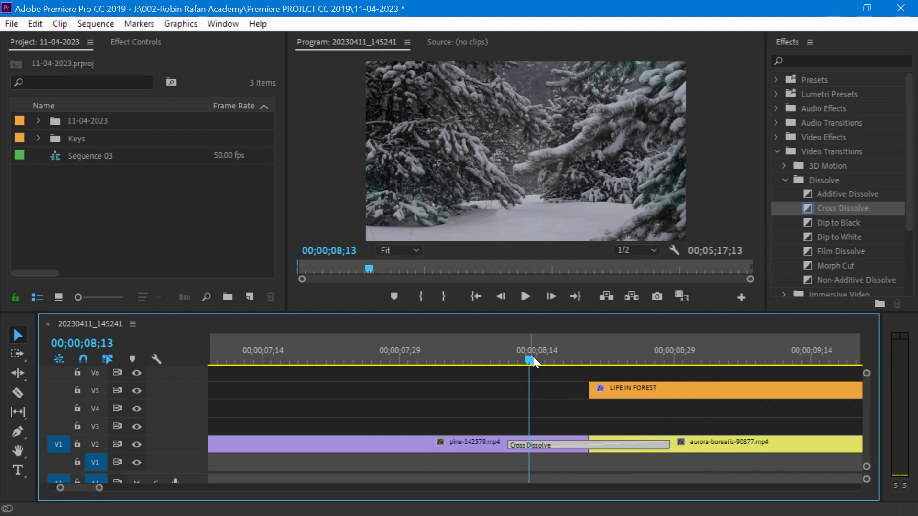
pyautogui.hotkey('shift', 'Left')
pyautogui.hotkey('shift', 'Left')
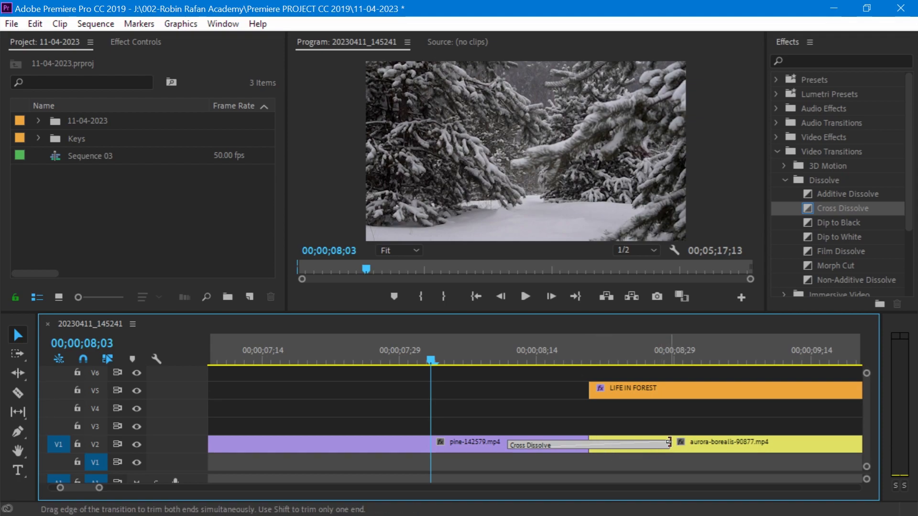
# Try shortening the Cross Dissolve by trimming its edges on the timeline, and stretch it back to its original length
pyautogui.moveTo(649, 441); pyautogui.dragTo(610, 440)
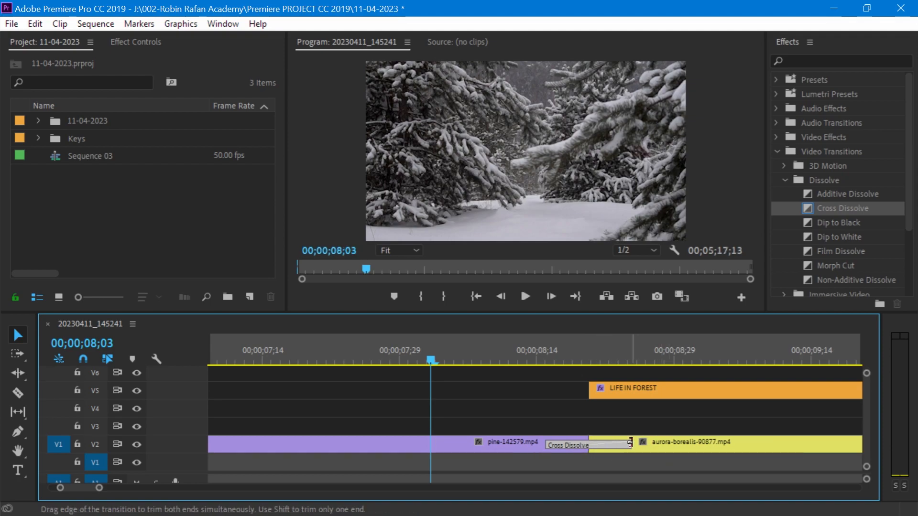
pyautogui.moveTo(545, 443); pyautogui.dragTo(526, 445)
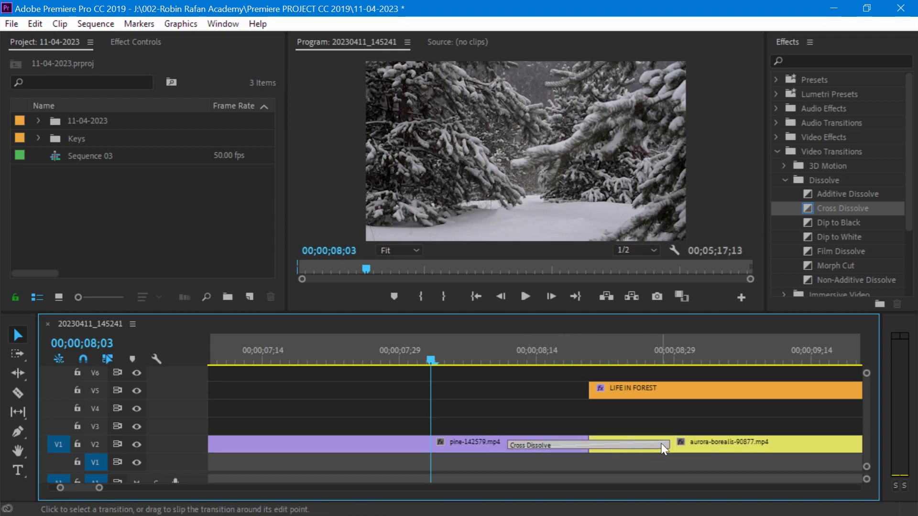
pyautogui.moveTo(664, 449); pyautogui.dragTo(607, 449)
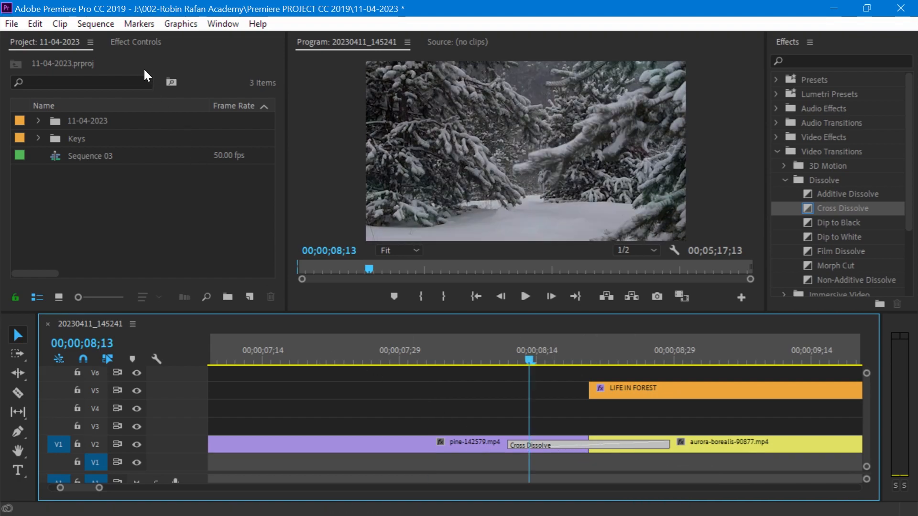
# Open the Cross Dissolve's effect settings and place the playhead at 00;00;08;26
pyautogui.click(141, 41)
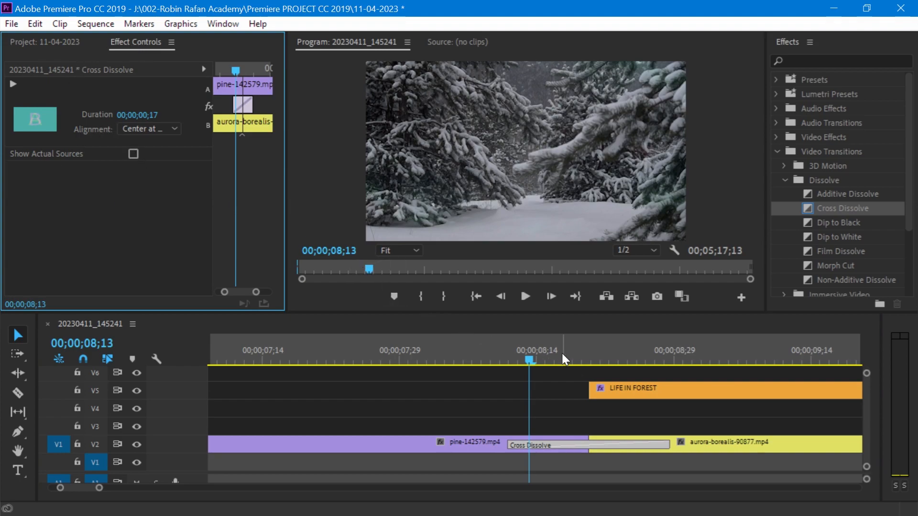
pyautogui.click(647, 355)
# Apply the Page Turn transition from the Page Peel group to the cut between lamb-120739.mp4 and mountains-91545.mp4 on track V2
pyautogui.press('-')
pyautogui.press('-')
pyautogui.press('-')
pyautogui.press('-')
pyautogui.scroll(-5, 828, 215)
pyautogui.click(785, 252)
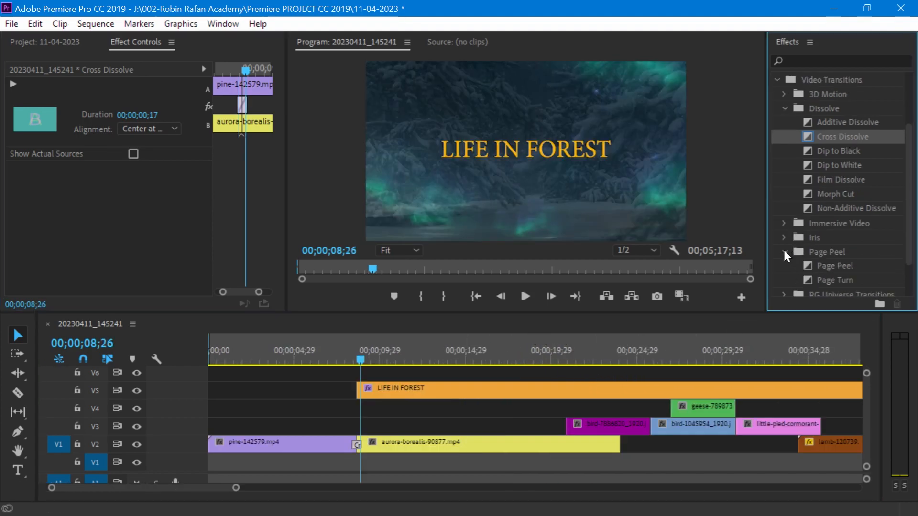
pyautogui.scroll(-2, 803, 251)
pyautogui.click(825, 250)
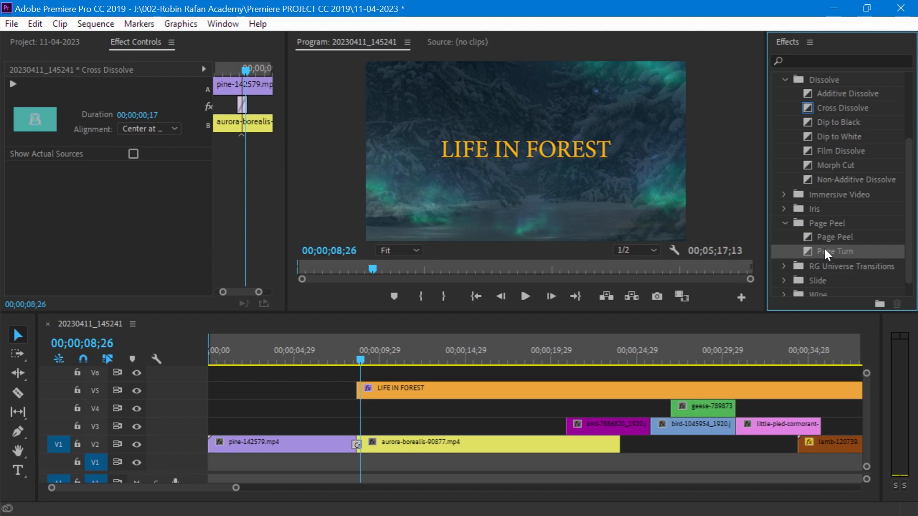
pyautogui.scroll(-3, 765, 389)
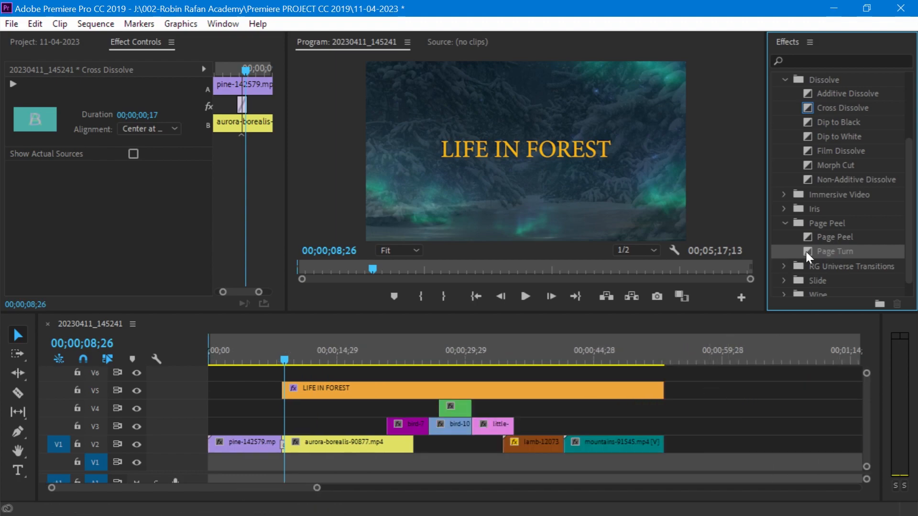
pyautogui.moveTo(806, 250); pyautogui.dragTo(565, 444)
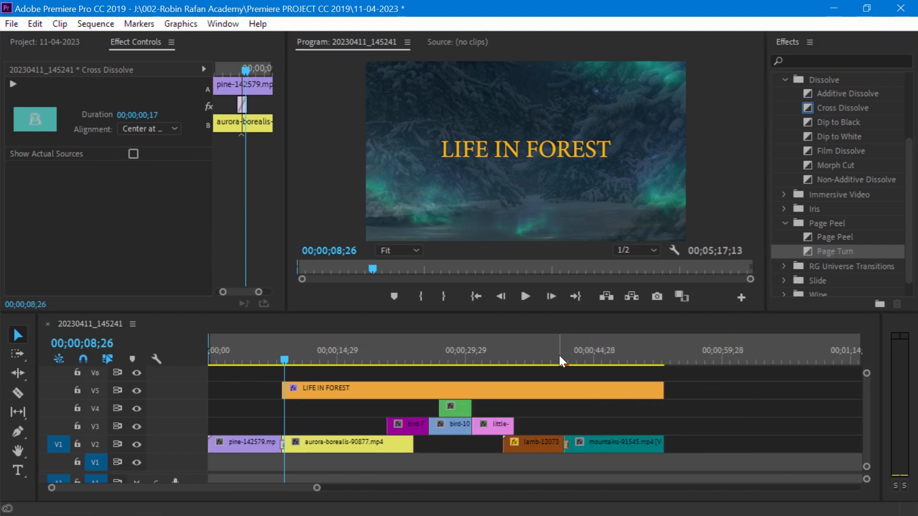
# Scrub the playhead through the Page Turn transition to preview it, ending at 00;00;41;24
pyautogui.click(559, 356)
pyautogui.scroll(5, 559, 357)
pyautogui.click(662, 362)
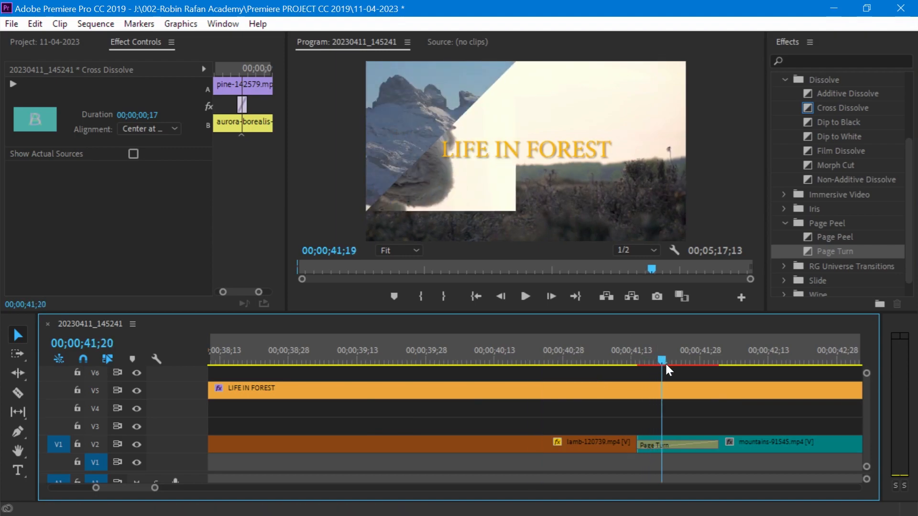
pyautogui.moveTo(665, 362)
pyautogui.mouseDown()
pyautogui.moveTo(634, 362)
pyautogui.moveTo(678, 362)
pyautogui.mouseUp()
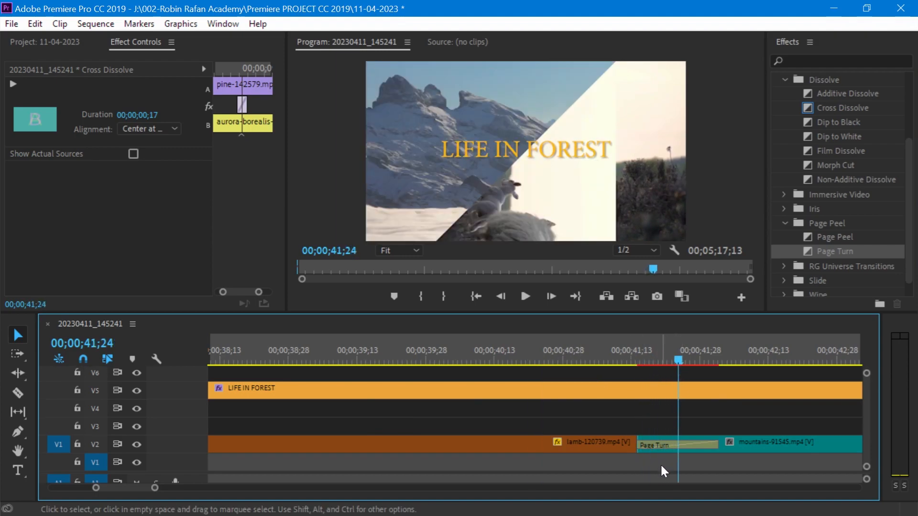
# Select the Page Turn transition on track V2 and try out its Start and End sliders
pyautogui.click(675, 444)
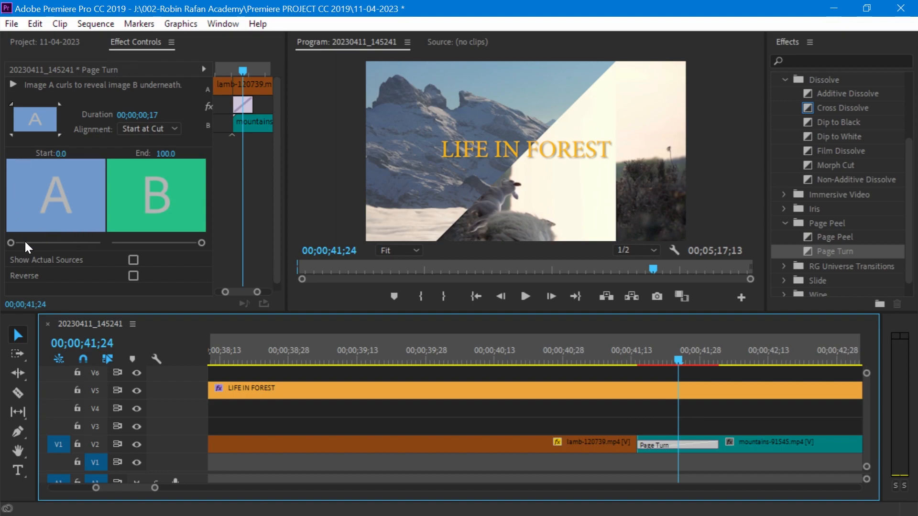
pyautogui.moveTo(25, 243); pyautogui.dragTo(8, 234)
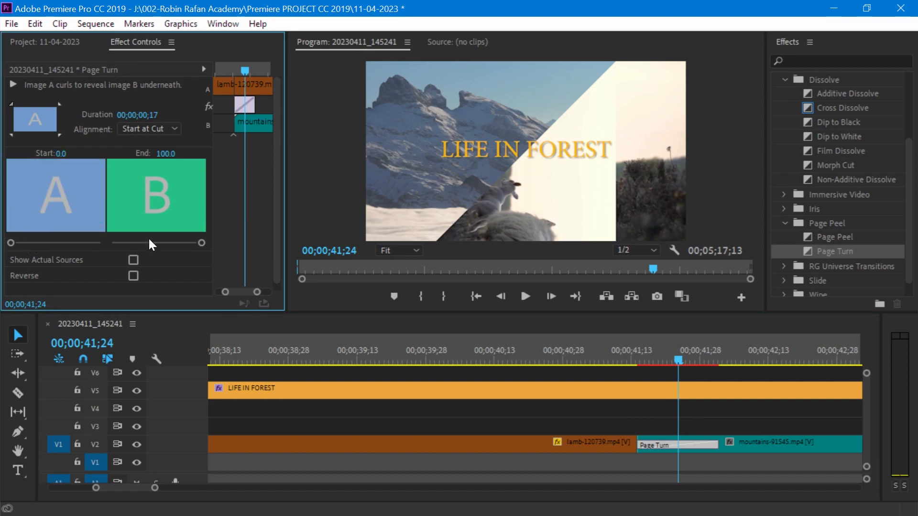
pyautogui.moveTo(148, 242); pyautogui.dragTo(214, 242)
pyautogui.click(131, 134)
pyautogui.click(135, 153)
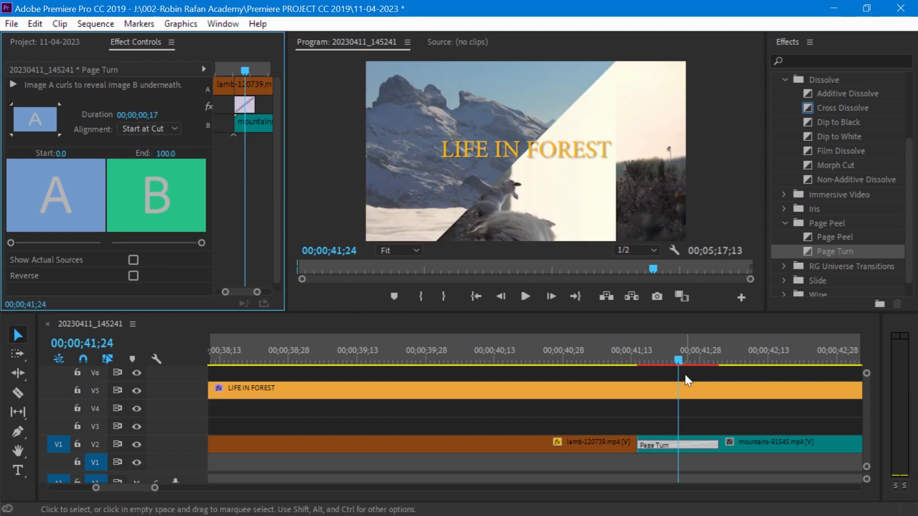
# Scrub back to before the Page Turn, and place the playhead at 00;00;21;02, near the start of the first bird image on track V3
pyautogui.moveTo(634, 353); pyautogui.dragTo(585, 363)
pyautogui.press('-')
pyautogui.press('-')
pyautogui.press('-')
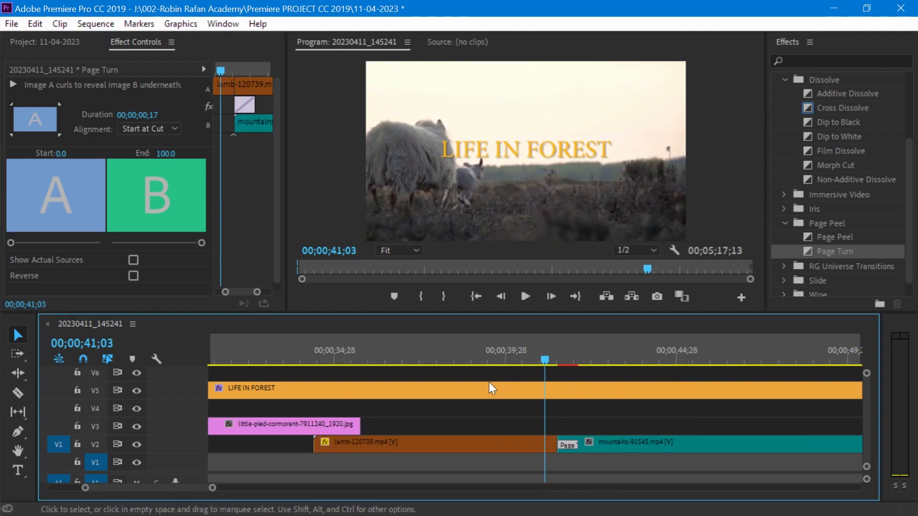
pyautogui.press('-')
pyautogui.moveTo(288, 351); pyautogui.dragTo(364, 343)
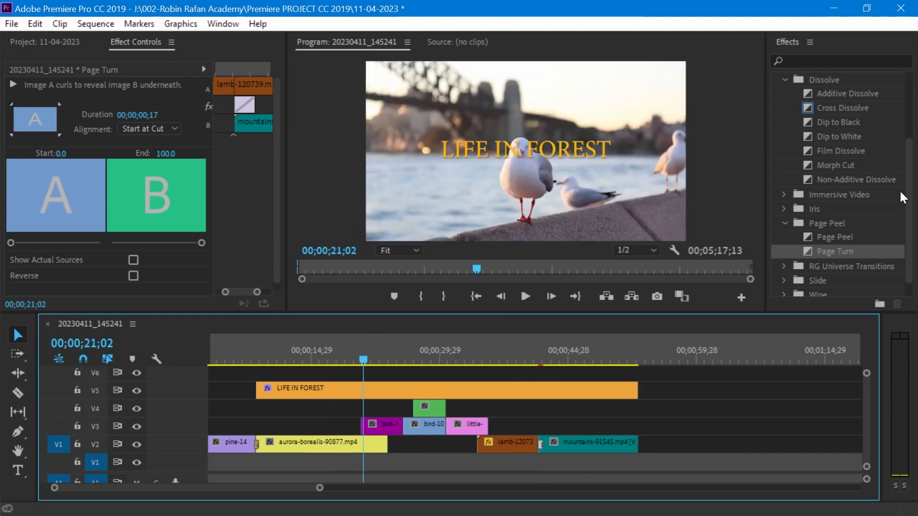
# Apply the Iris Round transition to the start of the first bird image on track V3
pyautogui.scroll(-2, 855, 186)
pyautogui.click(784, 190)
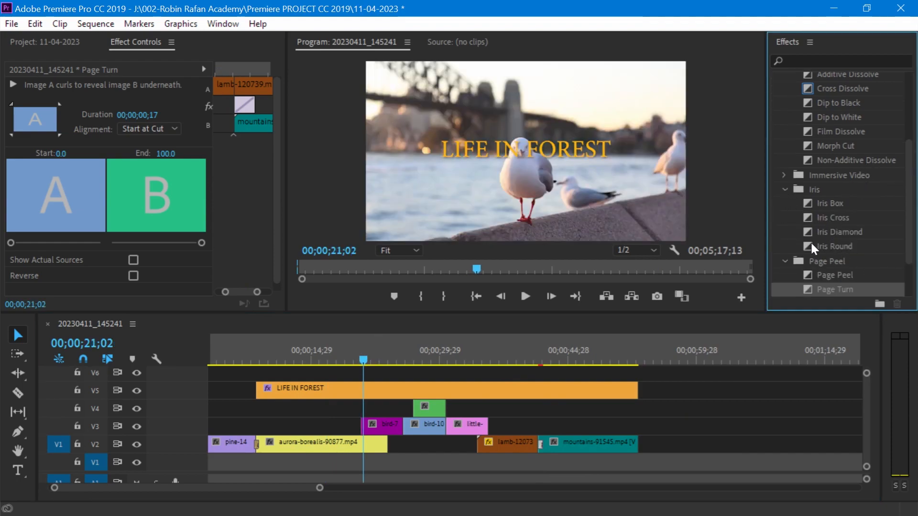
pyautogui.moveTo(810, 241); pyautogui.dragTo(366, 424)
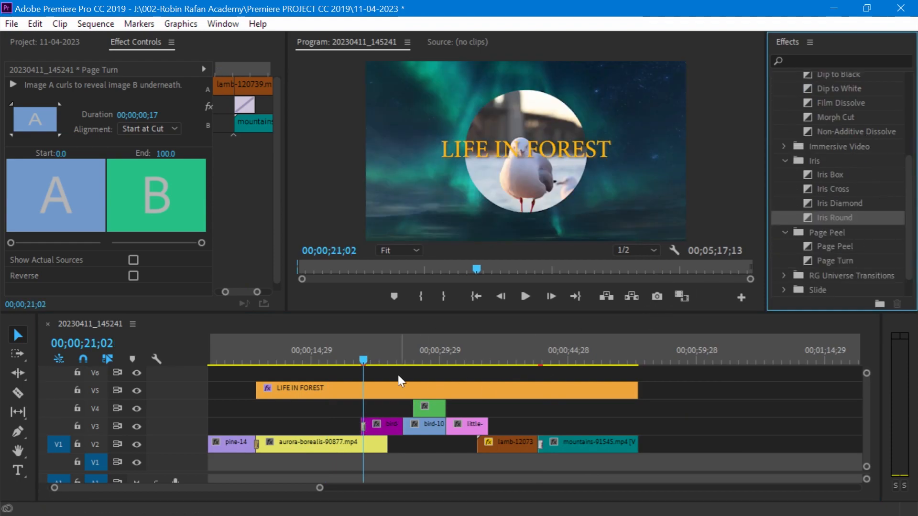
# Place the playhead at 00;00;25;10 and apply the Cross Zoom transition to the start of bird-1045954_1920.jpg on track V3
pyautogui.moveTo(364, 359); pyautogui.dragTo(400, 360)
pyautogui.click(438, 426)
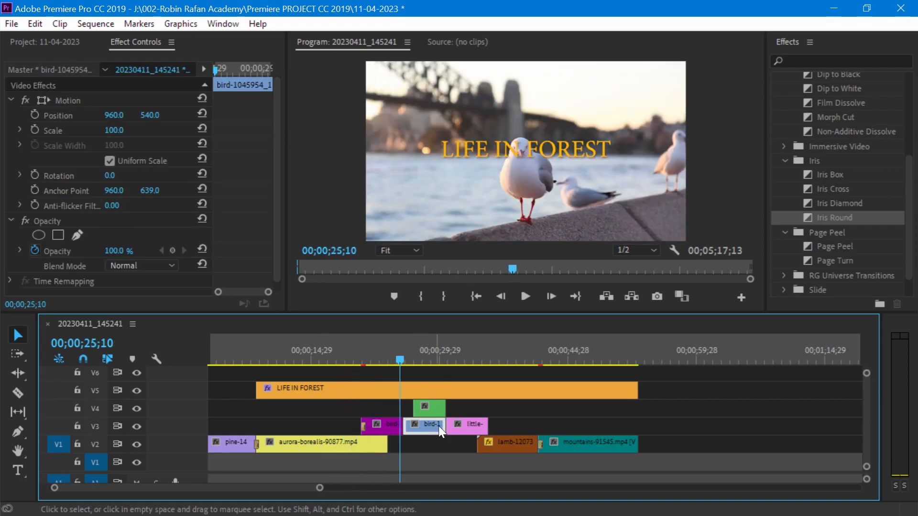
pyautogui.scroll(-2, 867, 193)
pyautogui.click(780, 250)
pyautogui.click(783, 288)
pyautogui.scroll(-1, 837, 230)
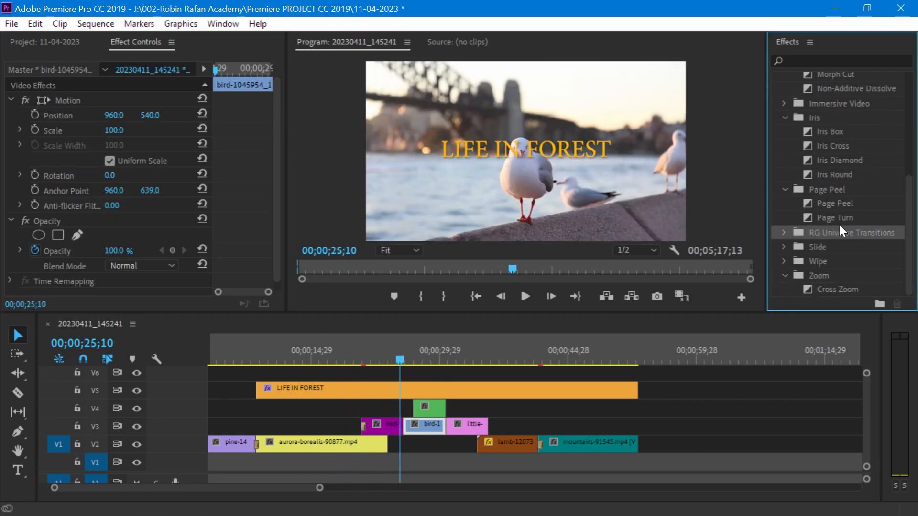
pyautogui.moveTo(815, 290); pyautogui.dragTo(411, 423)
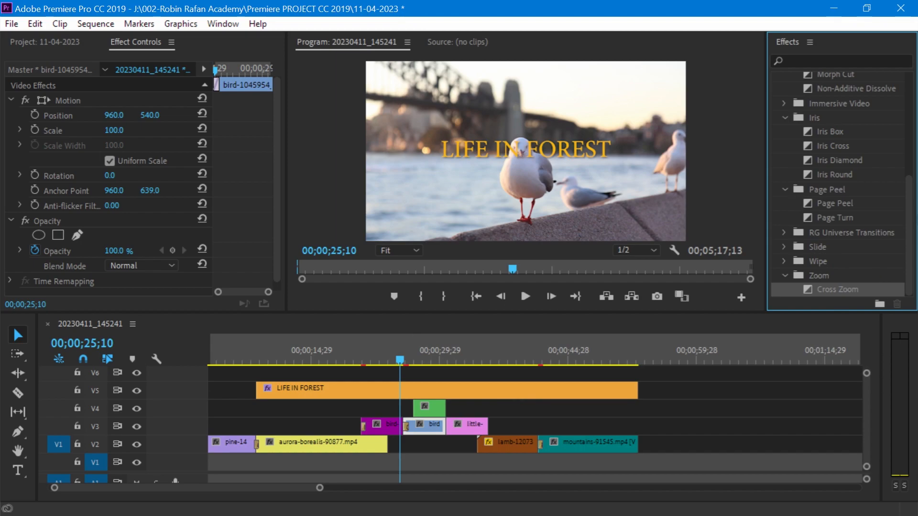
# Apply the Page Peel transition to the start of the LIFE IN FOREST title on track V5
pyautogui.scroll(2, 792, 152)
pyautogui.scroll(1, 799, 162)
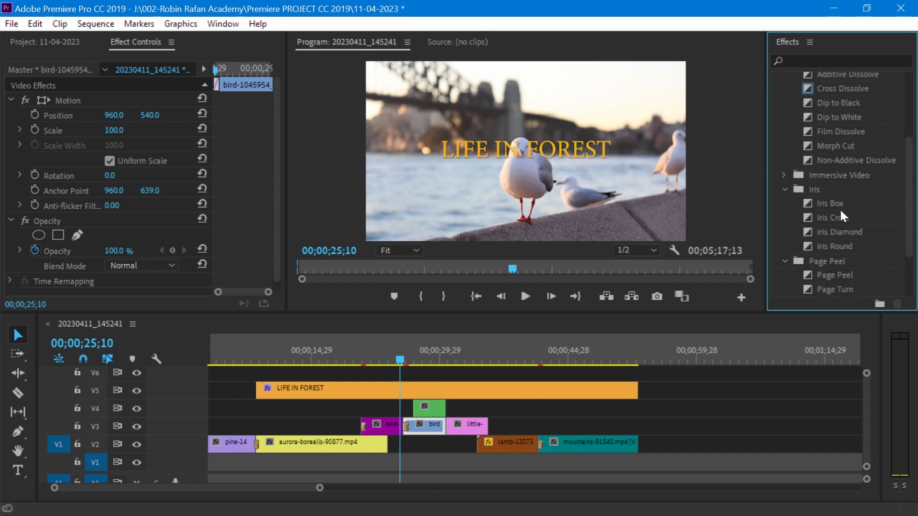
pyautogui.scroll(-2, 840, 215)
pyautogui.moveTo(835, 174); pyautogui.dragTo(257, 390)
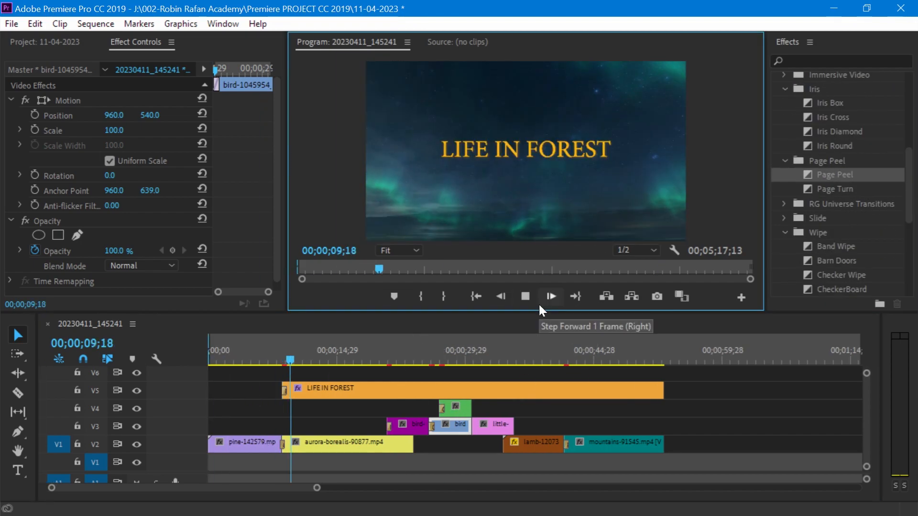
# Apply the CheckerBoard transition to the start of the mountains clip on track V2 and preview the sequence
pyautogui.scroll(-3, 834, 261)
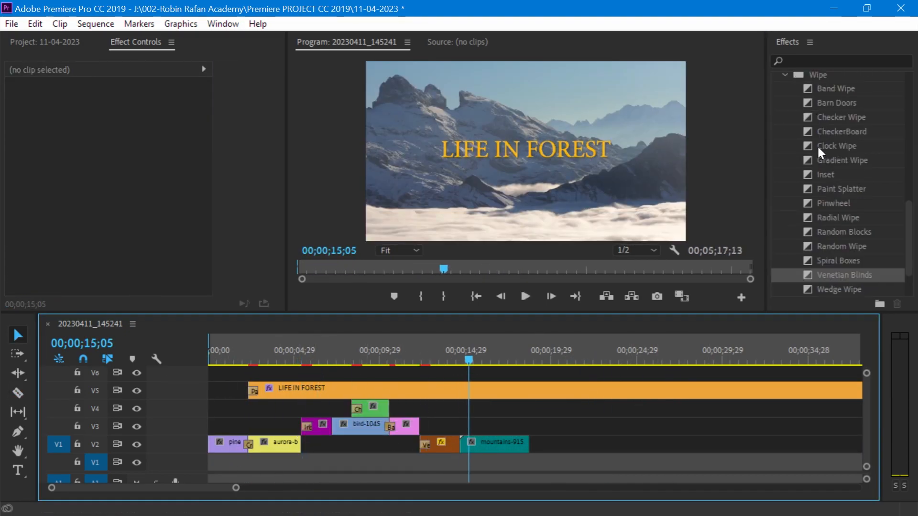
pyautogui.moveTo(832, 131); pyautogui.dragTo(462, 447)
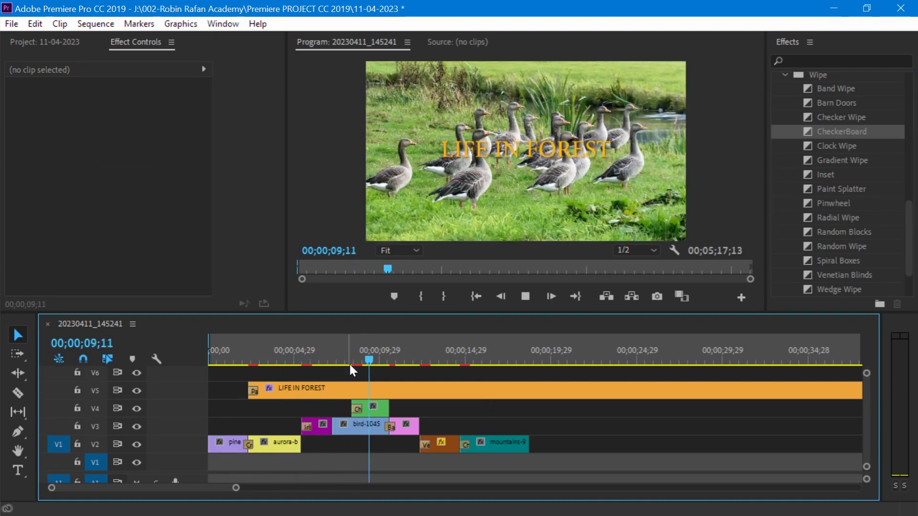
pyautogui.press('space')
# Apply the Slide transition to the cut between the first bird image and the bird-1045954 image on track V3
pyautogui.scroll(5, 837, 191)
pyautogui.click(826, 261)
pyautogui.moveTo(826, 261); pyautogui.dragTo(332, 426)
# Shorten the pine and aurora-borealis clips on track V2 and shift the following clips earlier to close the gaps
pyautogui.click(258, 351)
pyautogui.moveTo(248, 445); pyautogui.dragTo(231, 445)
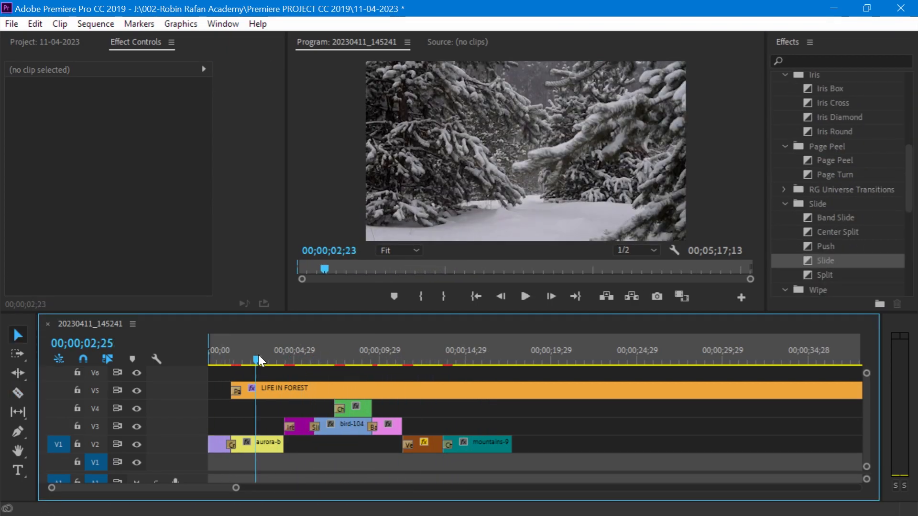
pyautogui.moveTo(259, 356); pyautogui.dragTo(263, 356)
pyautogui.moveTo(282, 445); pyautogui.dragTo(263, 445)
pyautogui.moveTo(545, 463); pyautogui.dragTo(287, 407)
pyautogui.moveTo(299, 421); pyautogui.dragTo(279, 422)
# Play the sequence from its beginning to preview the transitions
pyautogui.click(210, 353)
pyautogui.click(528, 299)
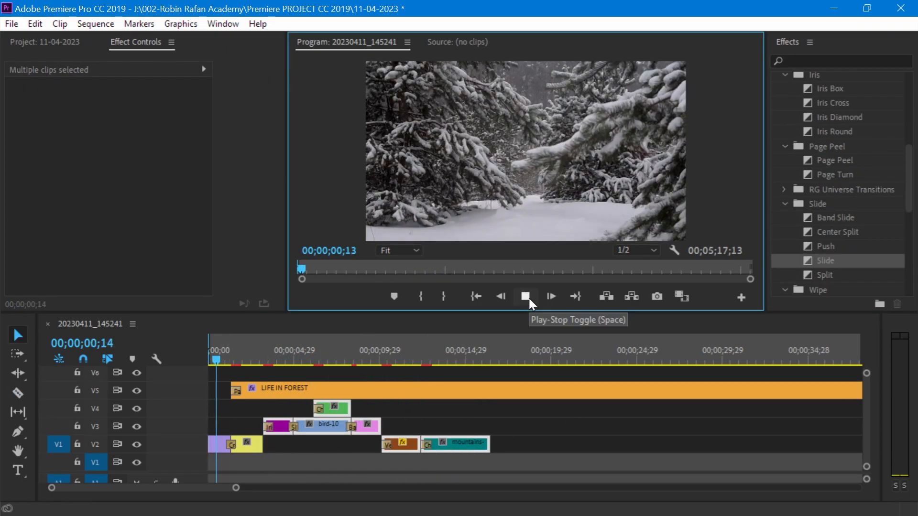